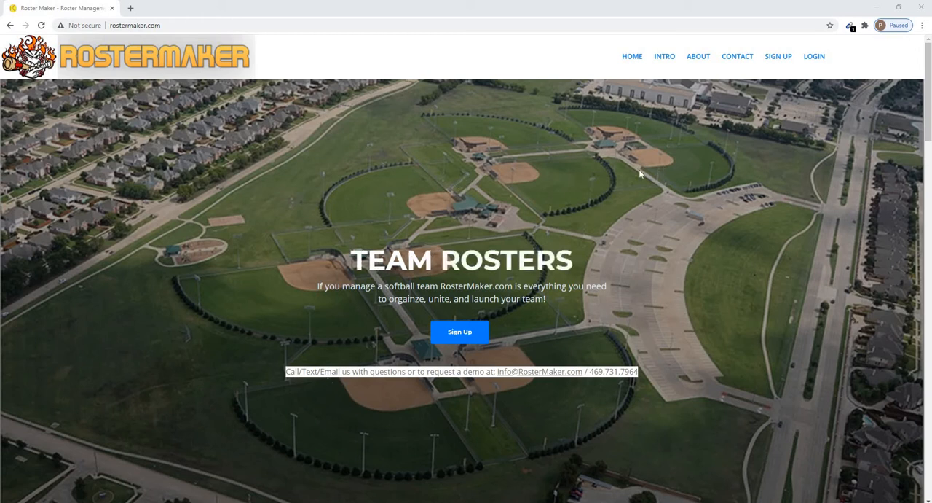
Sign in to RosterMaker with the account's e-mail address and password
left_click(814, 57)
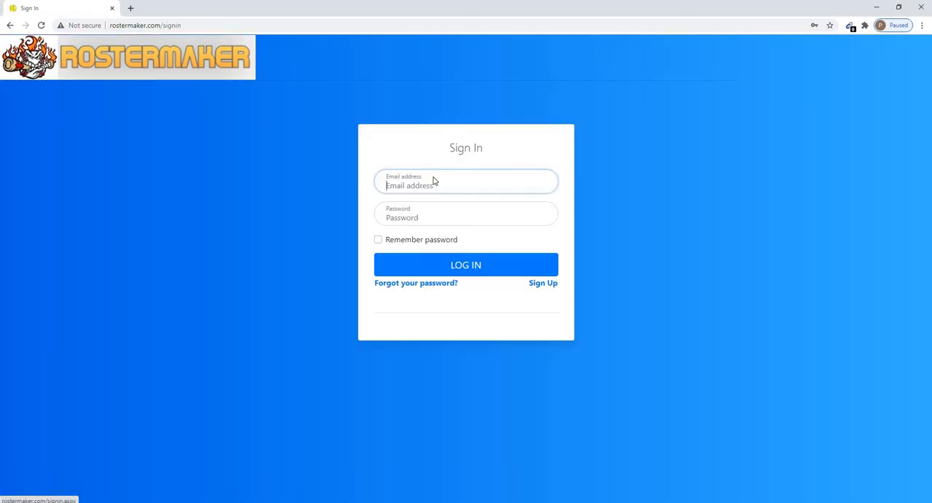
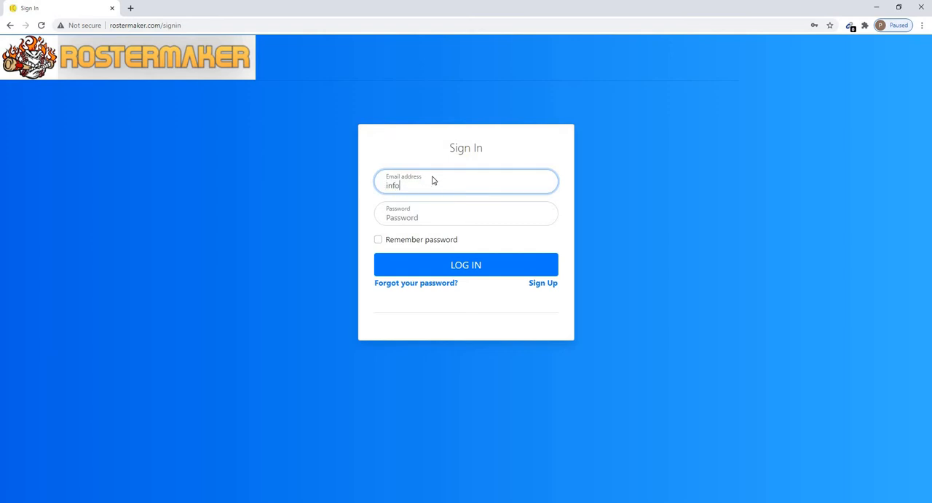
key("Tab")
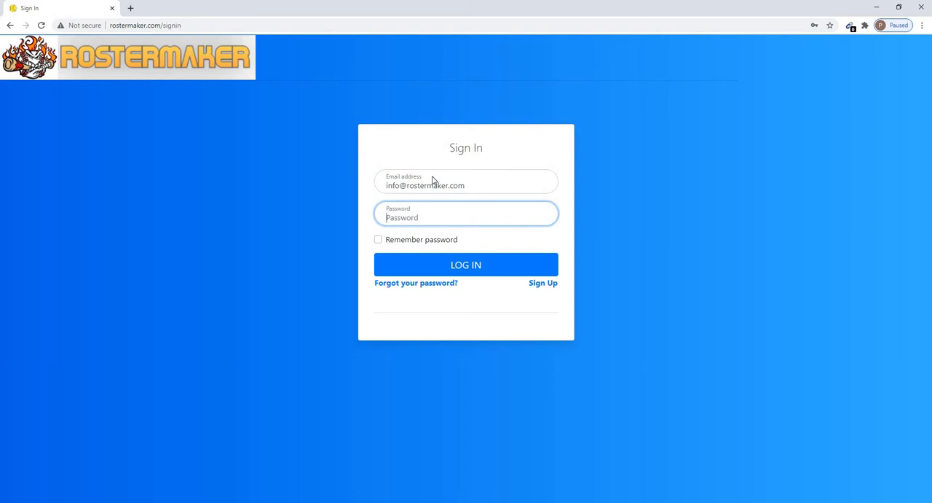
type("••••••")
left_click(443, 273)
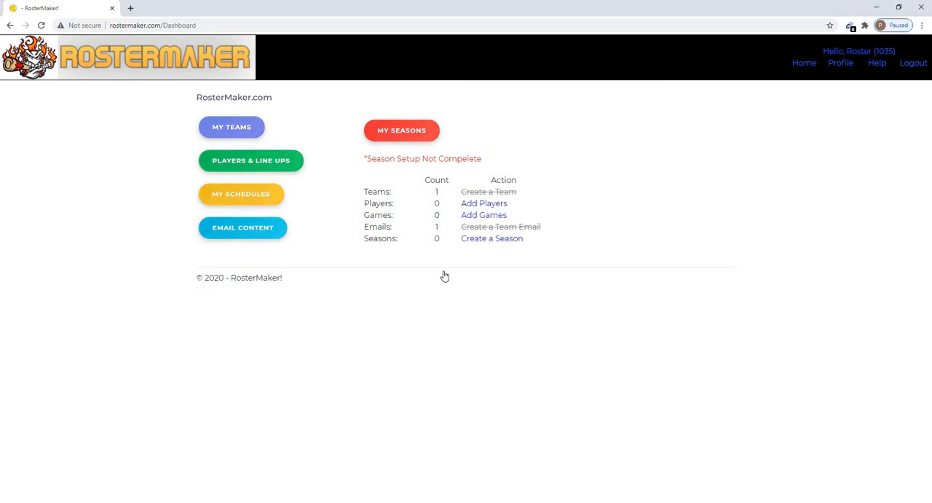
Open the players and line-ups page and start a new player entry with the player's first and last name
left_click(247, 167)
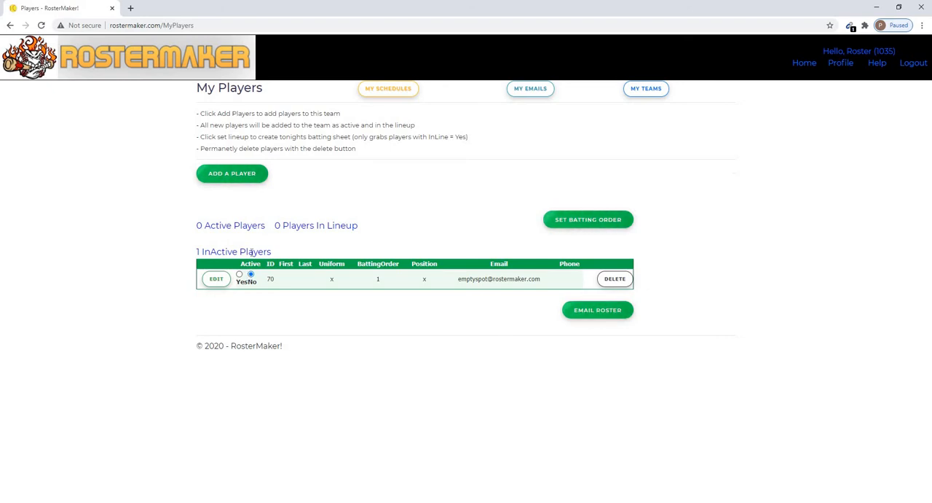
left_click(247, 177)
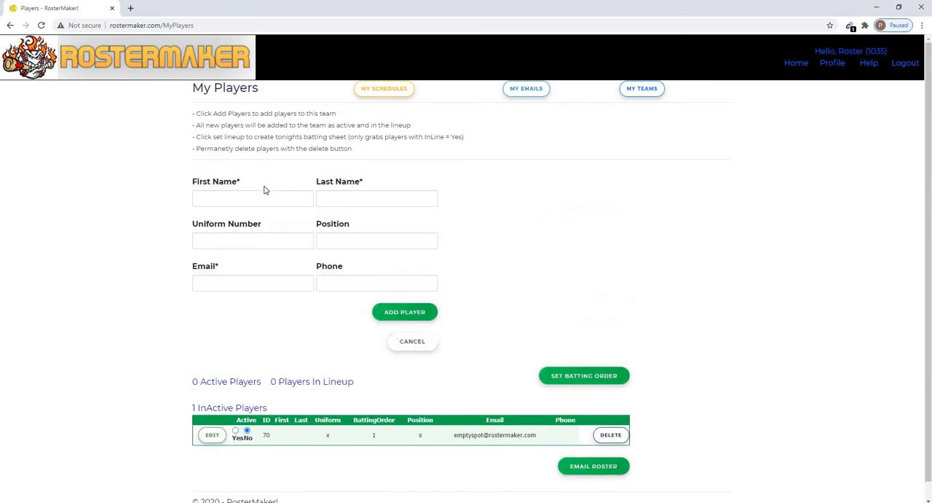
left_click(248, 195)
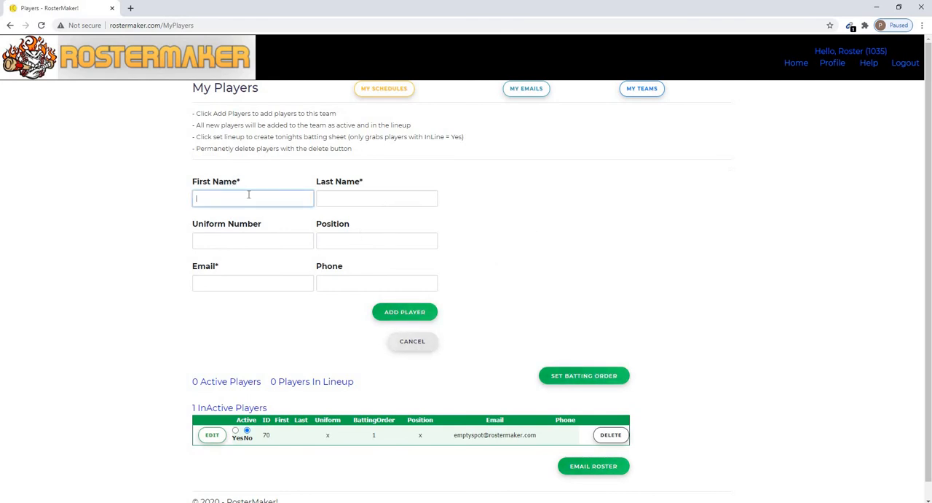
key("Tab")
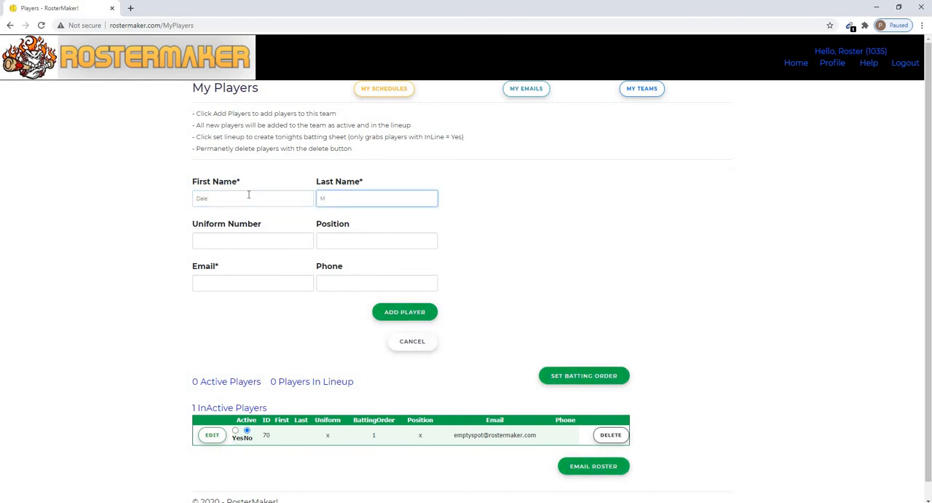
key("Tab")
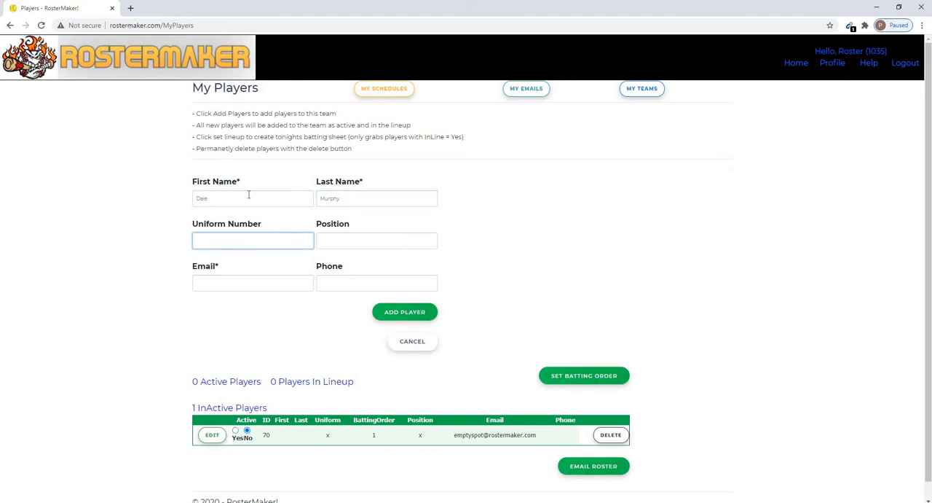
Set the new player's uniform number to 3 and position to CF
type("3")
key("Tab")
type("CF")
key("Tab")
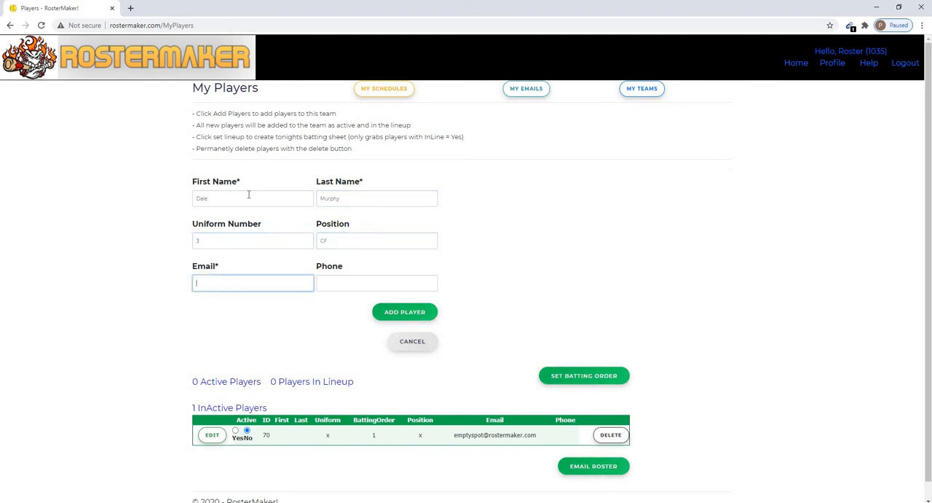
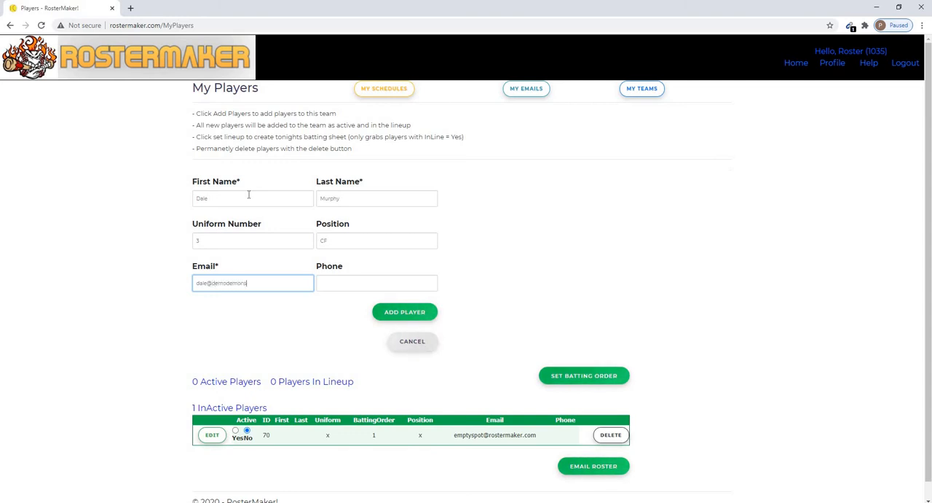
Fill in the new player's e-mail and phone number and add the player to the team
key("Tab")
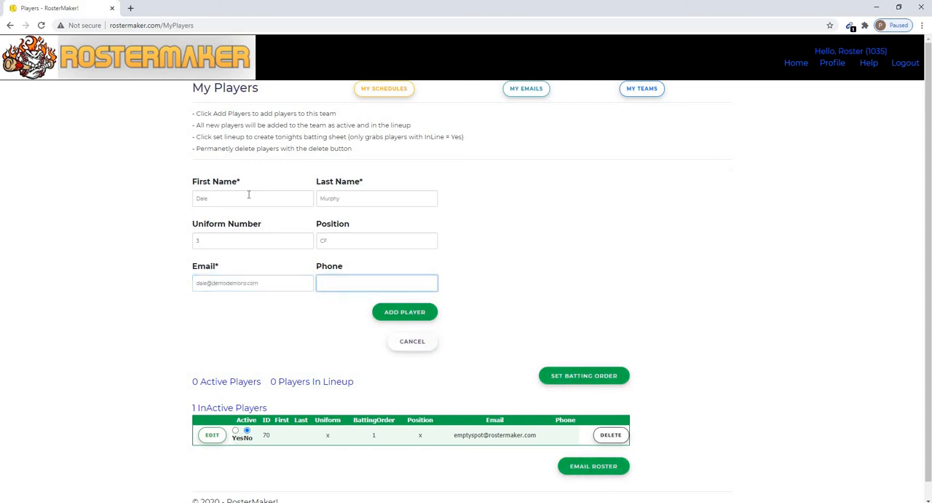
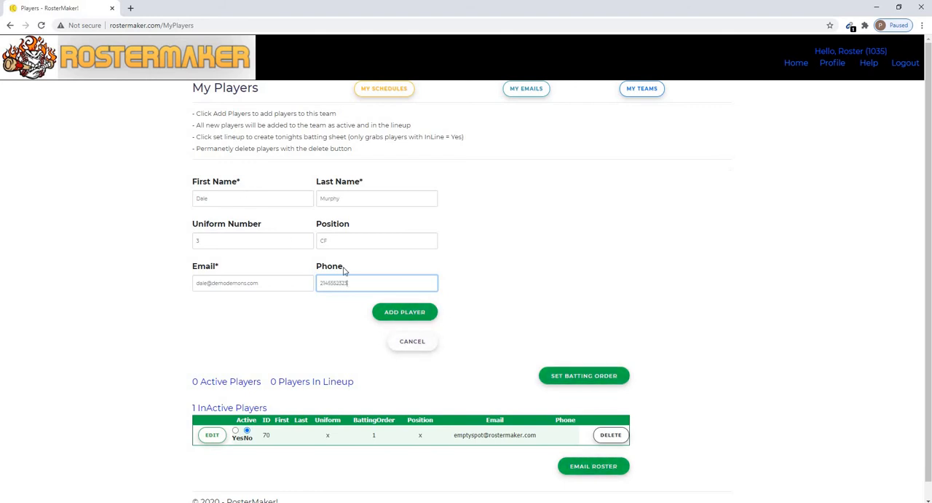
left_click(380, 311)
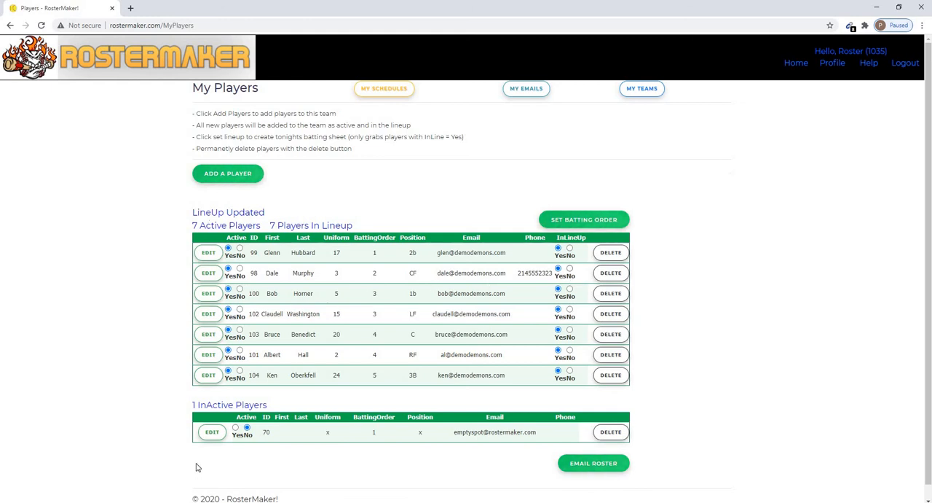
Open the left fielder's record for editing and cancel it, and take the right fielder out of the lineup
left_click(207, 314)
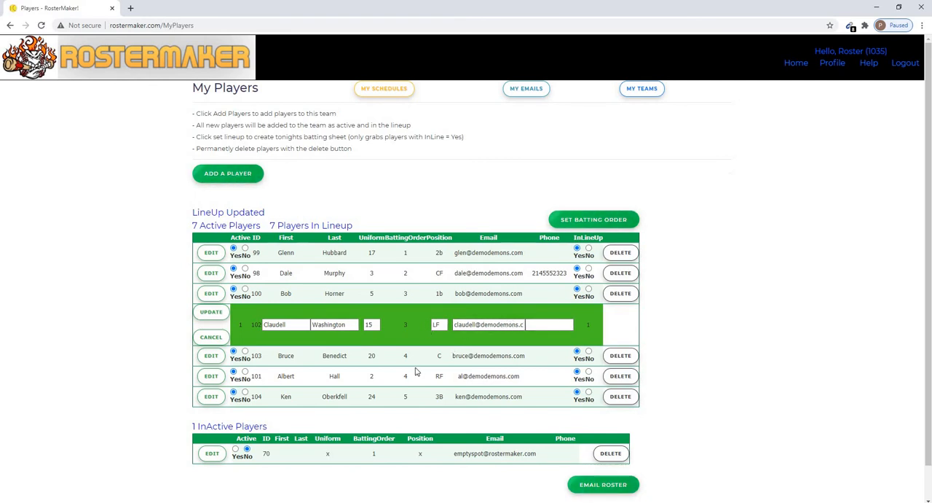
left_click(211, 337)
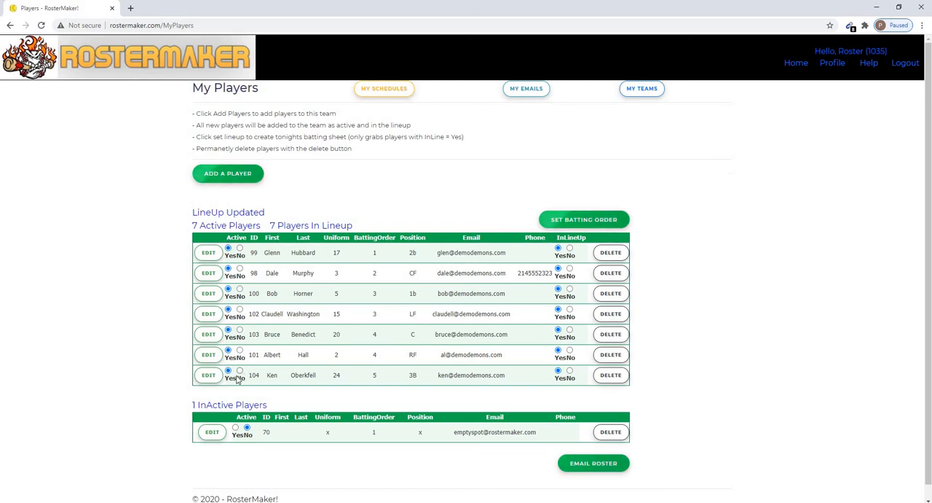
left_click(570, 351)
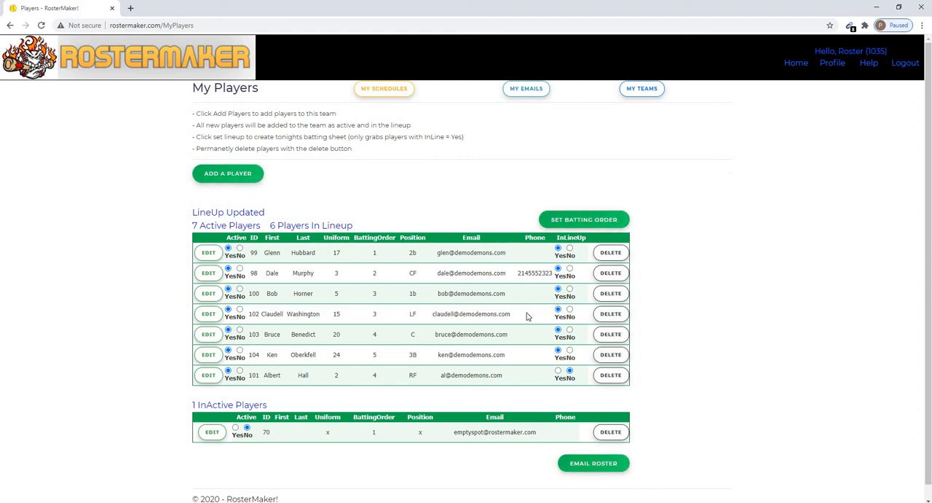
Email the roster with the Active Only option, and view the received roster message enlarged in Outlook before closing it
left_click(597, 470)
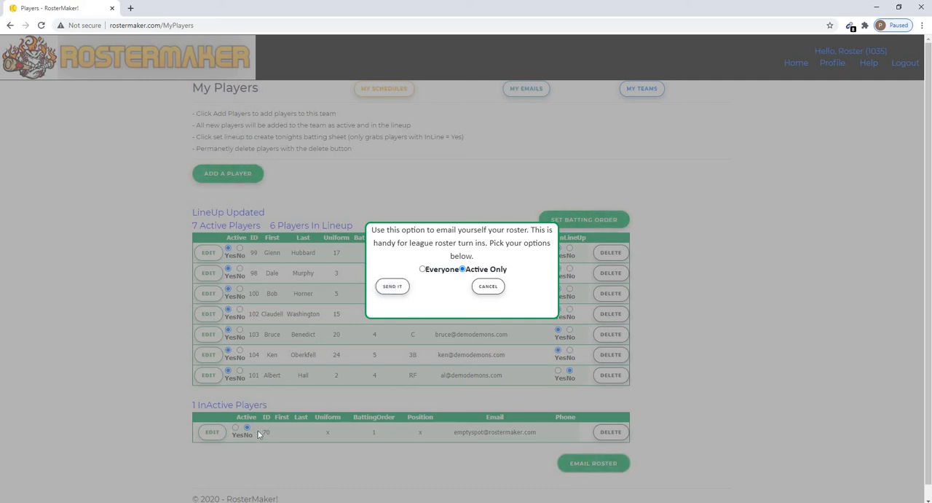
left_click(392, 286)
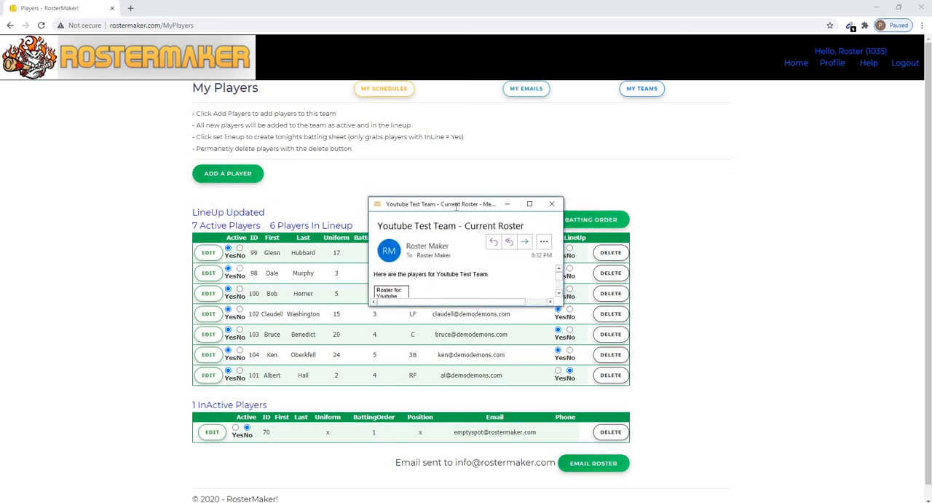
double_click(458, 208)
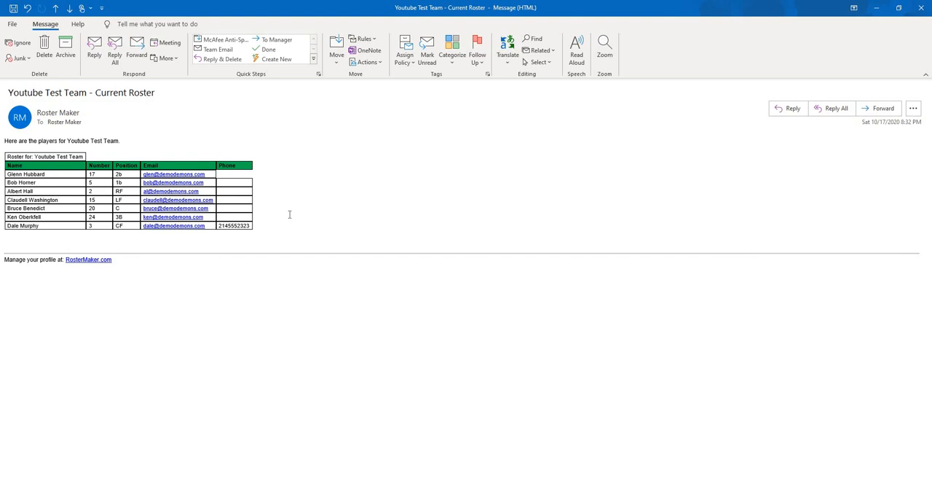
left_click(924, 13)
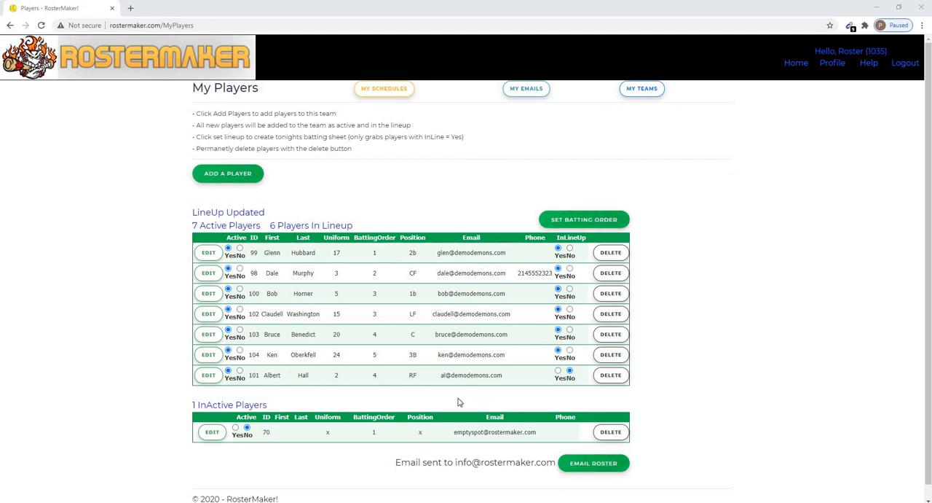
Put the right fielder back in the lineup and make the left fielder inactive
left_click(558, 370)
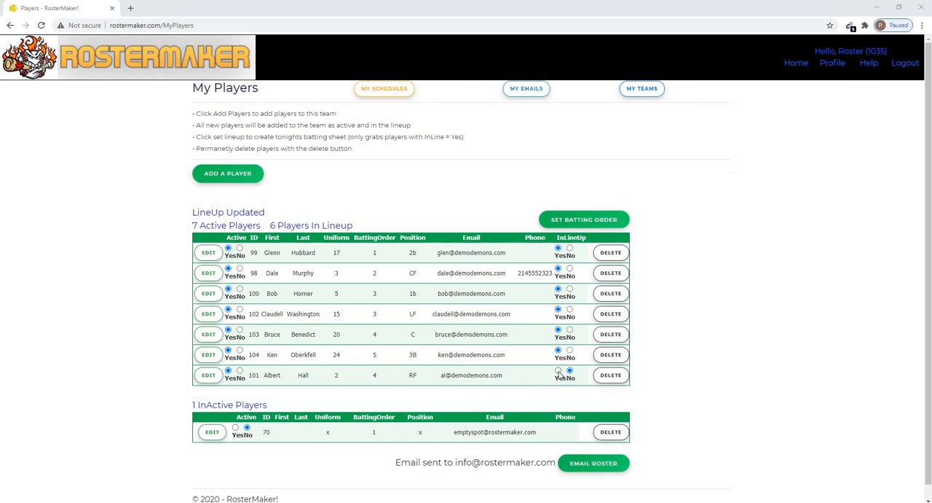
left_click(241, 310)
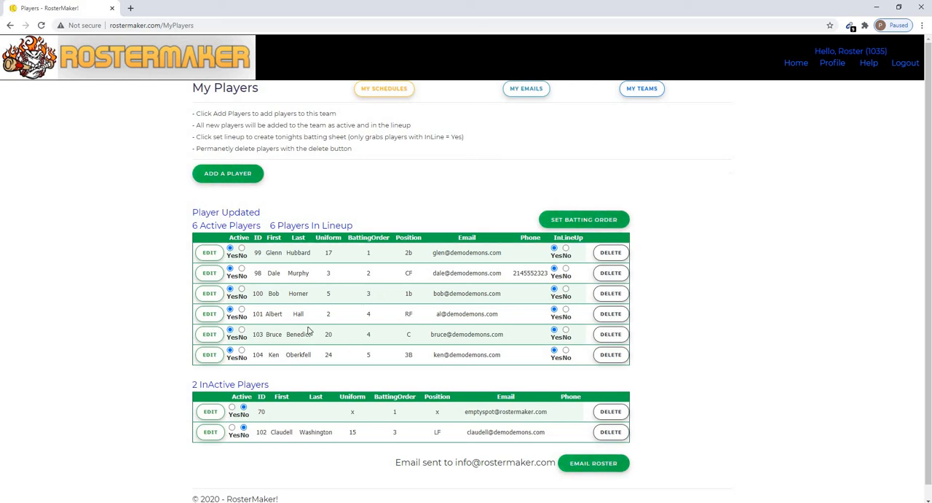
Take the first baseman out of the lineup and check the active and lineup player counts
left_click(566, 289)
left_click_drag(198, 226, 217, 225)
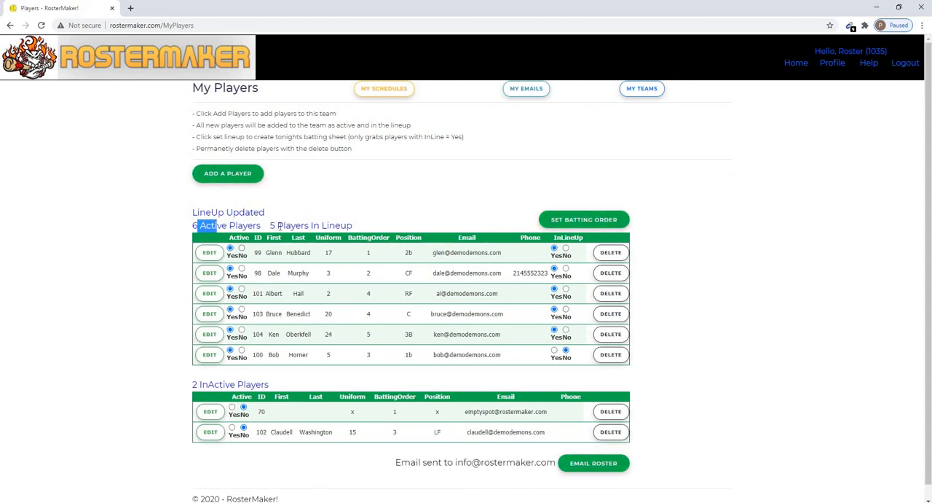
left_click_drag(277, 225, 300, 226)
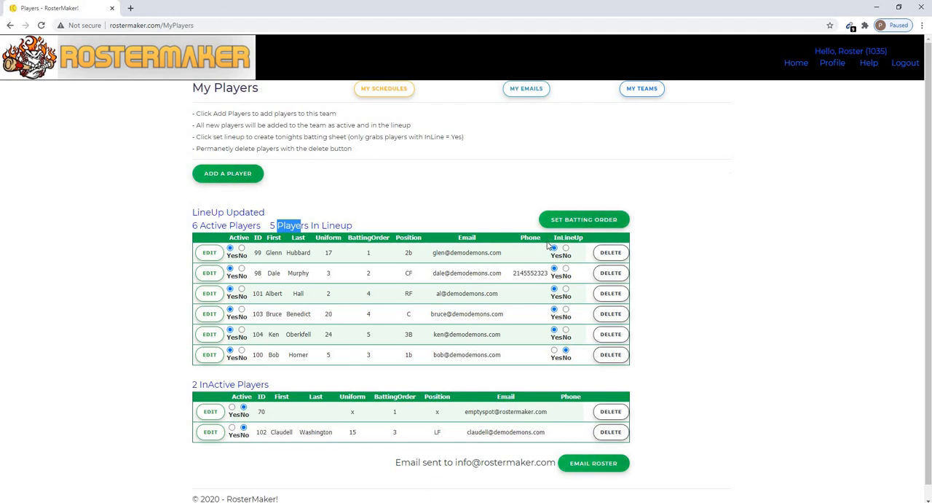
Set the batting order to CF, 2b, RF, 3B, C in the lineup window and update it
left_click(564, 222)
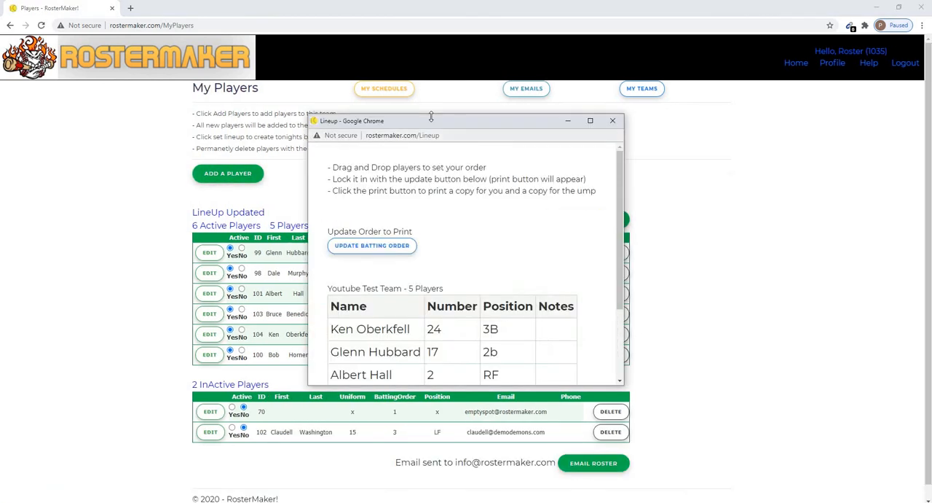
left_click_drag(430, 111, 424, 25)
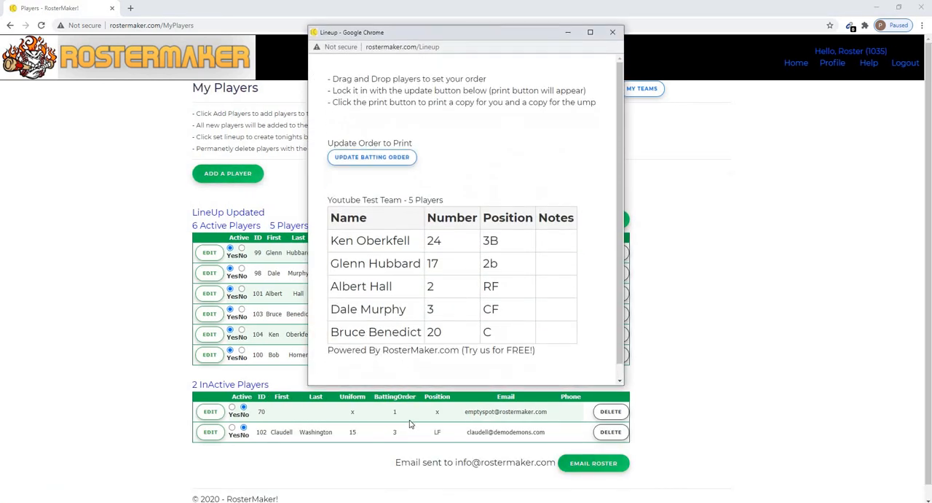
double_click(428, 385)
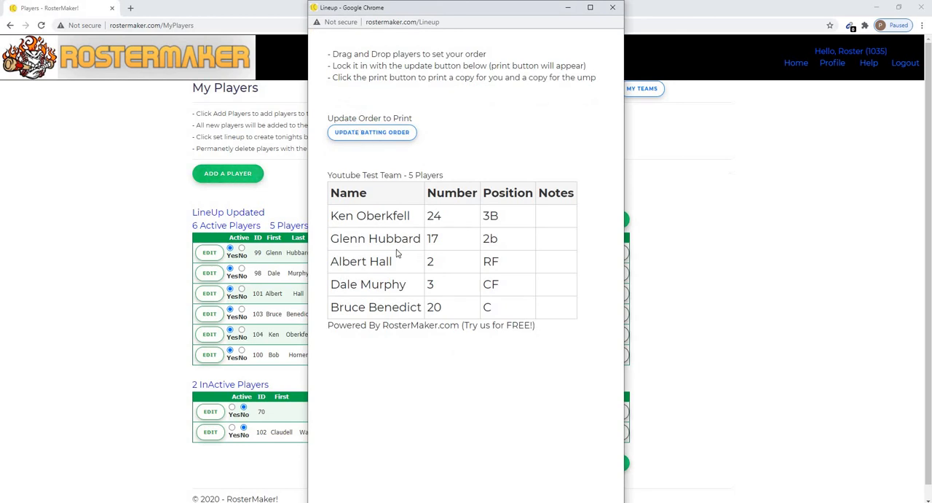
mouse_move(368, 284)
left_mouse_down()
mouse_move(376, 219)
mouse_move(370, 284)
left_mouse_up()
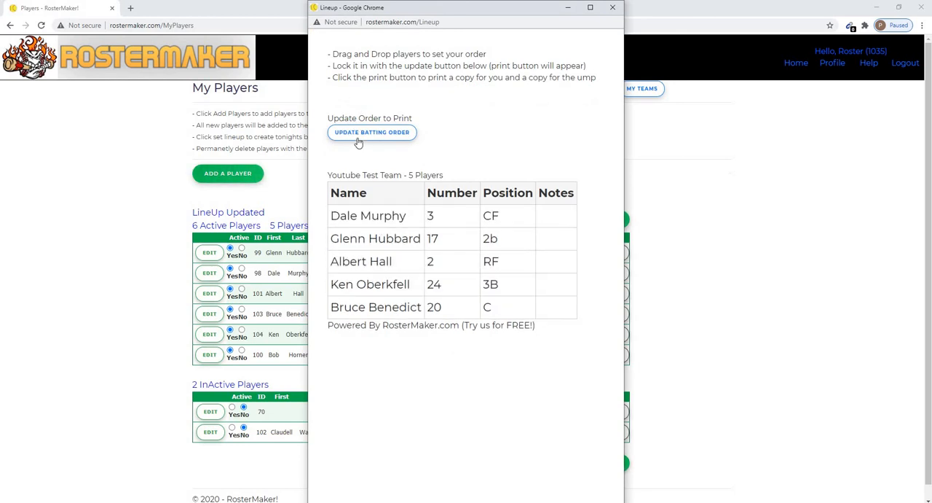
left_click(367, 133)
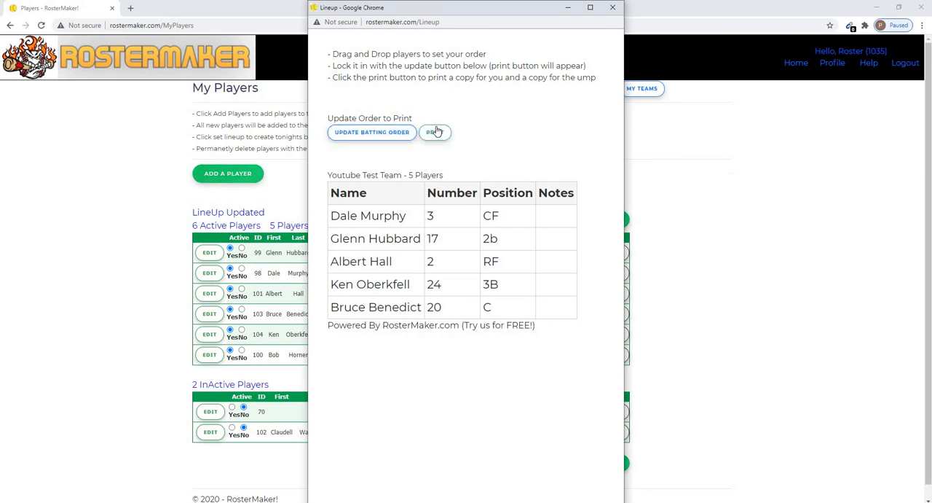
Open the print preview of the updated batting order
left_click(435, 134)
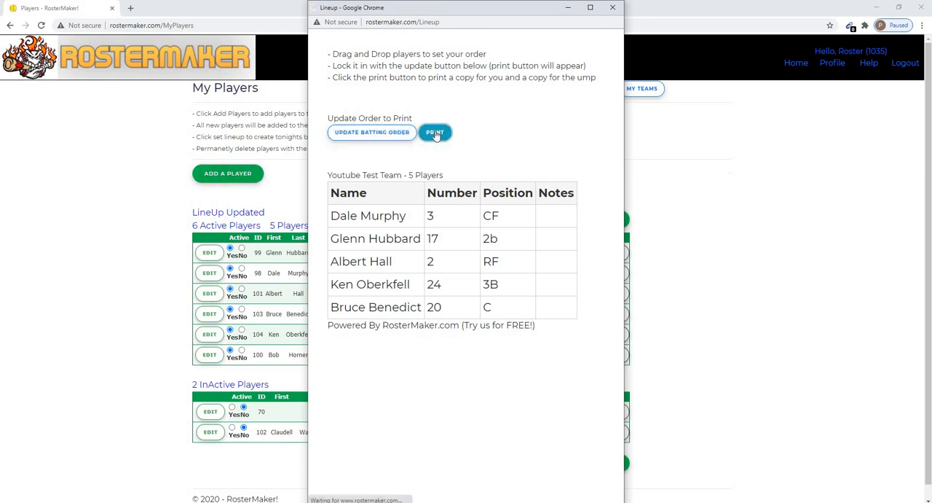
left_click(628, 218)
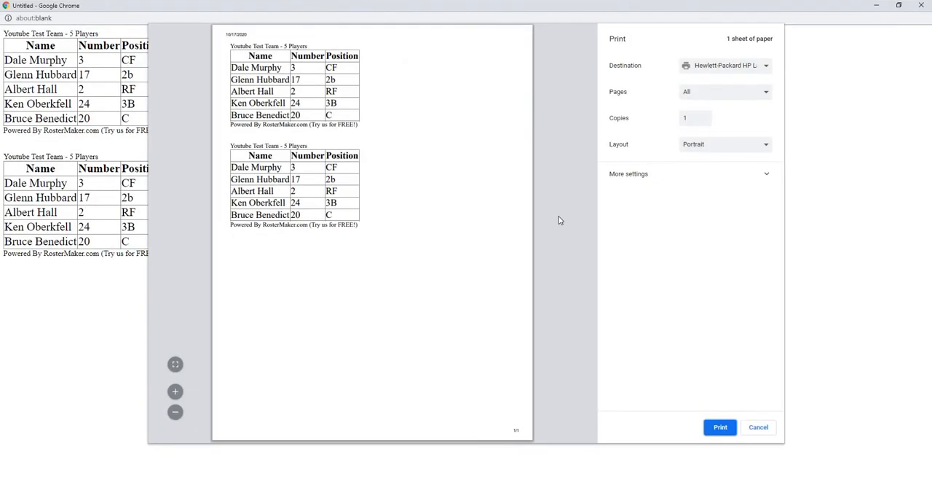